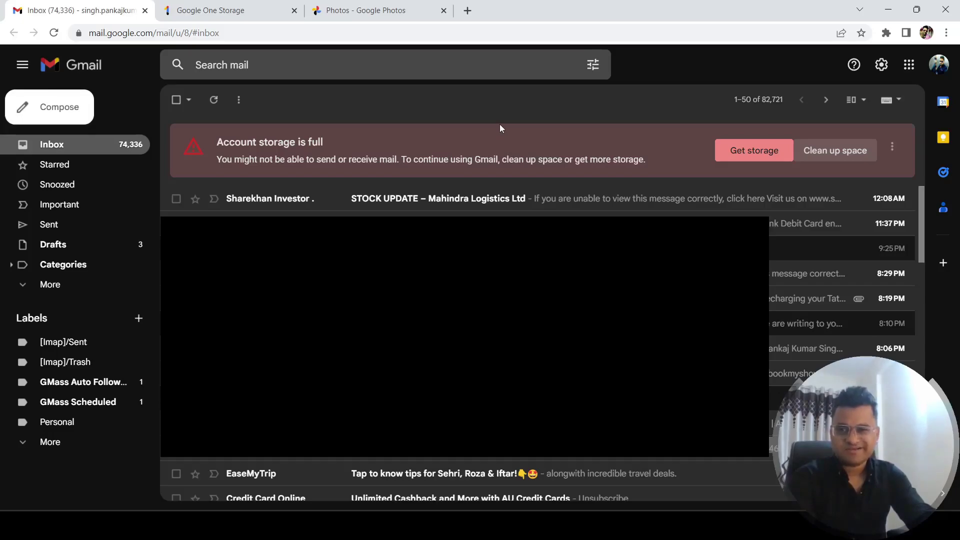
Step: Go from Clean up space to Google One's full Storage page
left_click(849, 156)
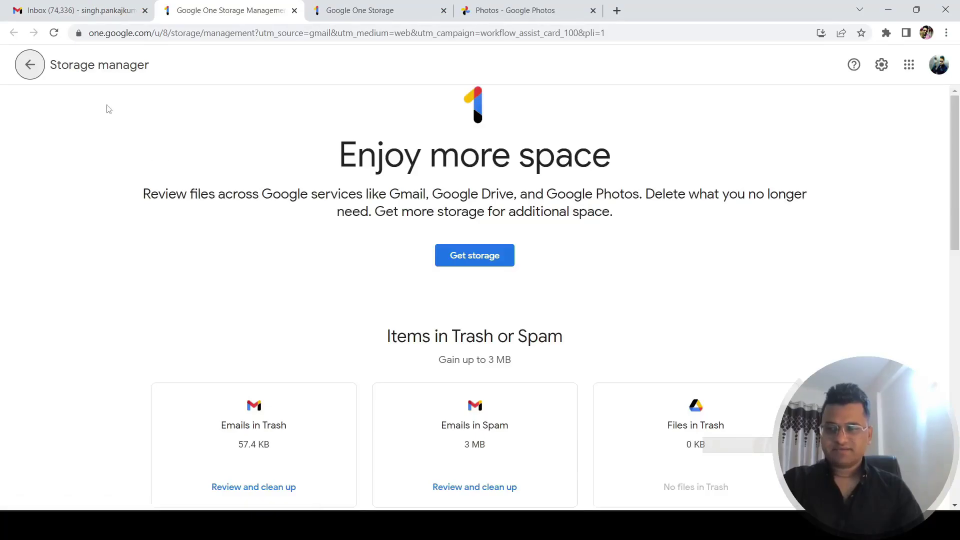
left_click(29, 66)
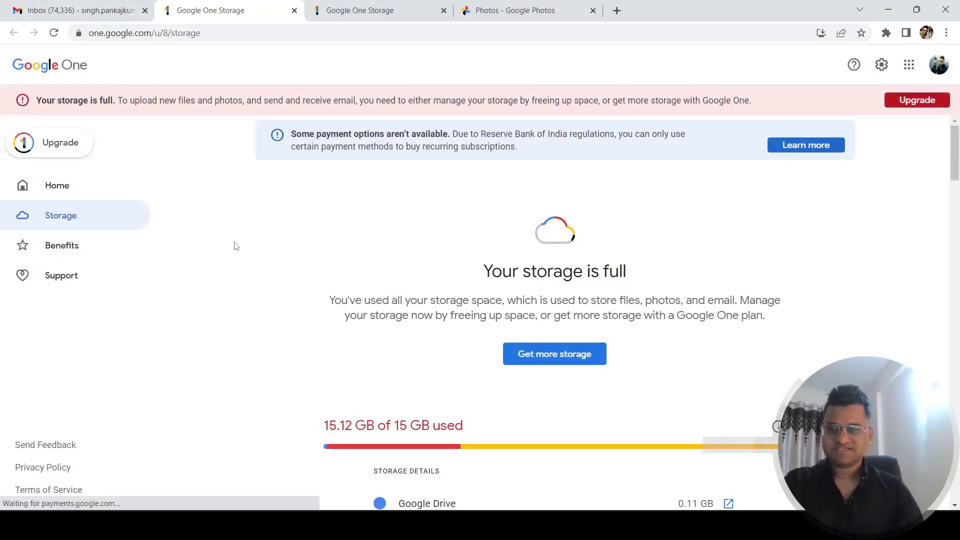
scroll(235, 245, "down", 5)
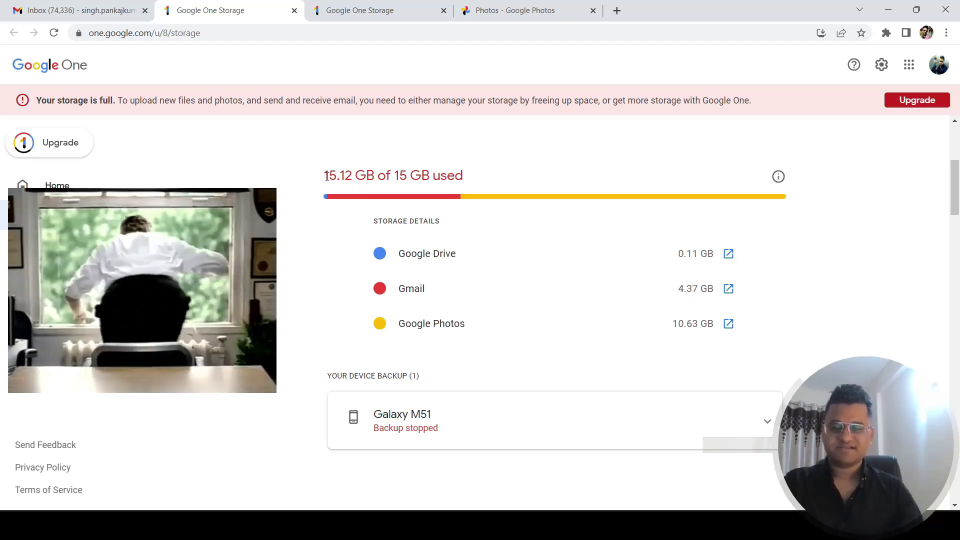
Step: Highlight the 15.12 GB of 15 GB total and the 10.63 GB Google Photos entry
left_click_drag(326, 176, 484, 180)
left_click(466, 189)
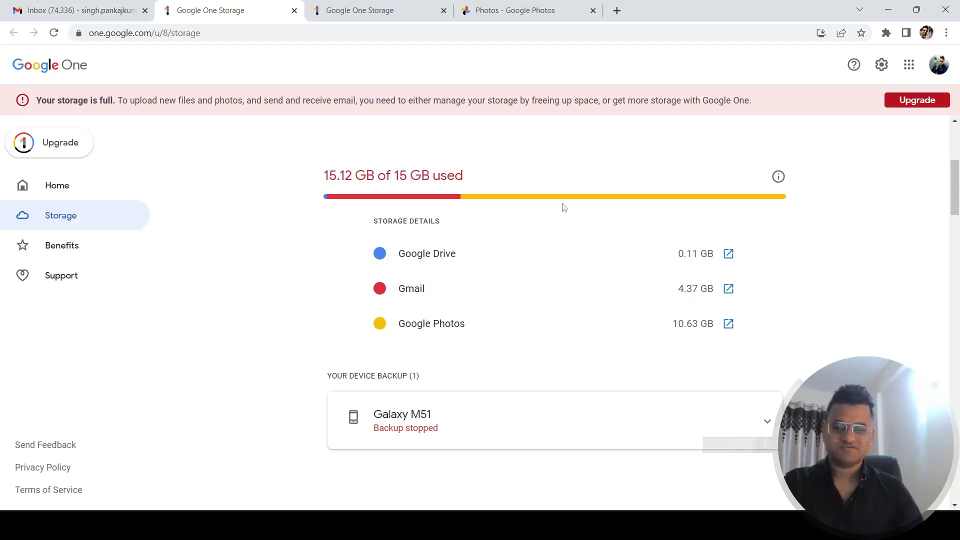
scroll(550, 257, "down", 3)
scroll(549, 260, "up", 3)
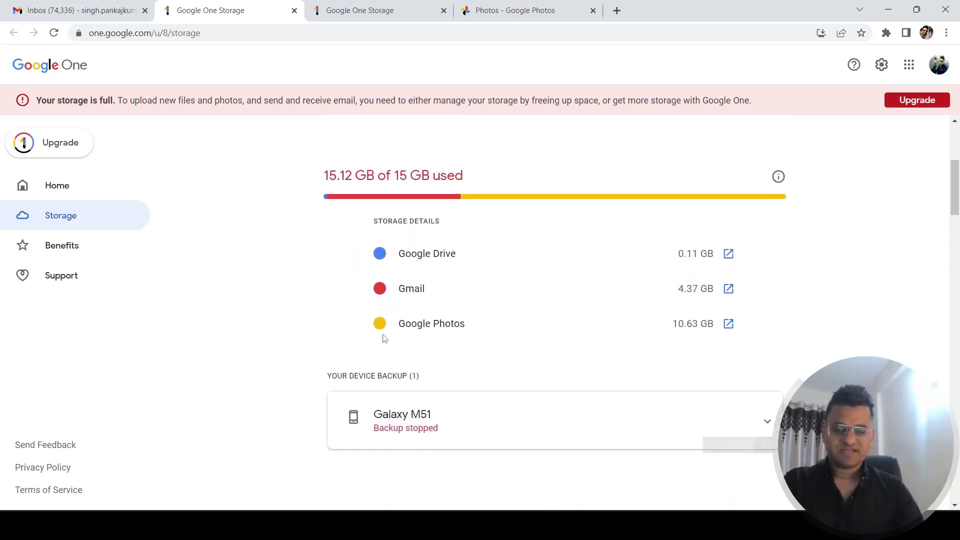
left_click_drag(401, 325, 492, 321)
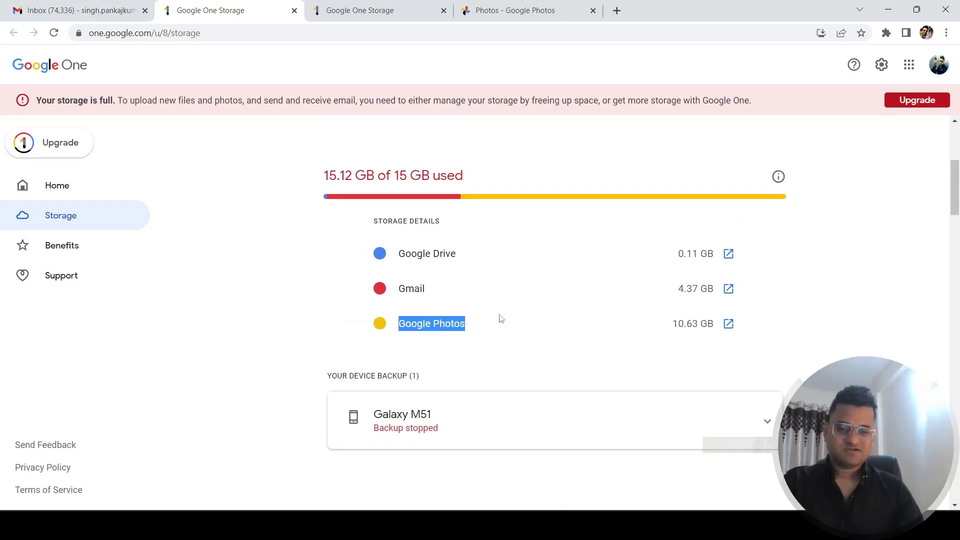
left_click(500, 319)
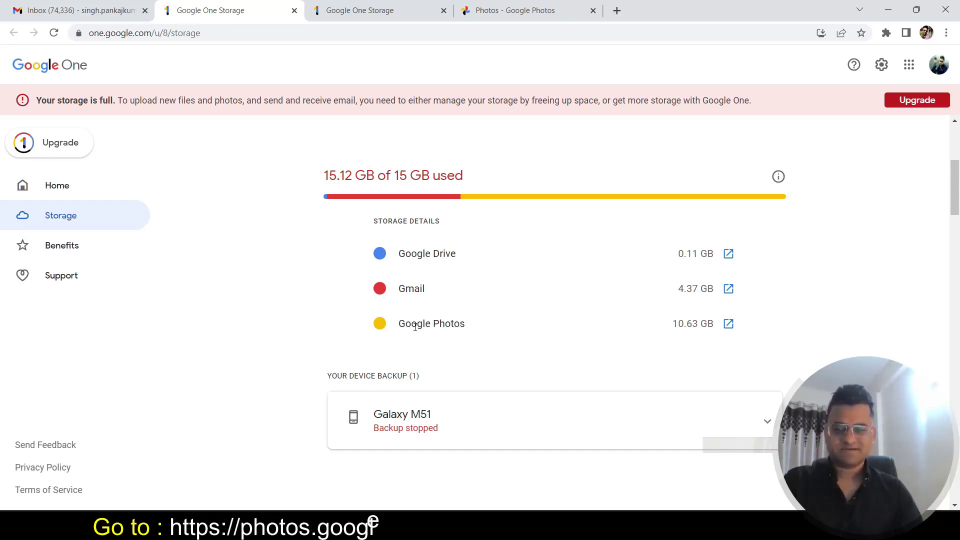
Step: Close the duplicate Google One tab and scroll the Google Photos timeline back to 2016
middle_click(348, 15)
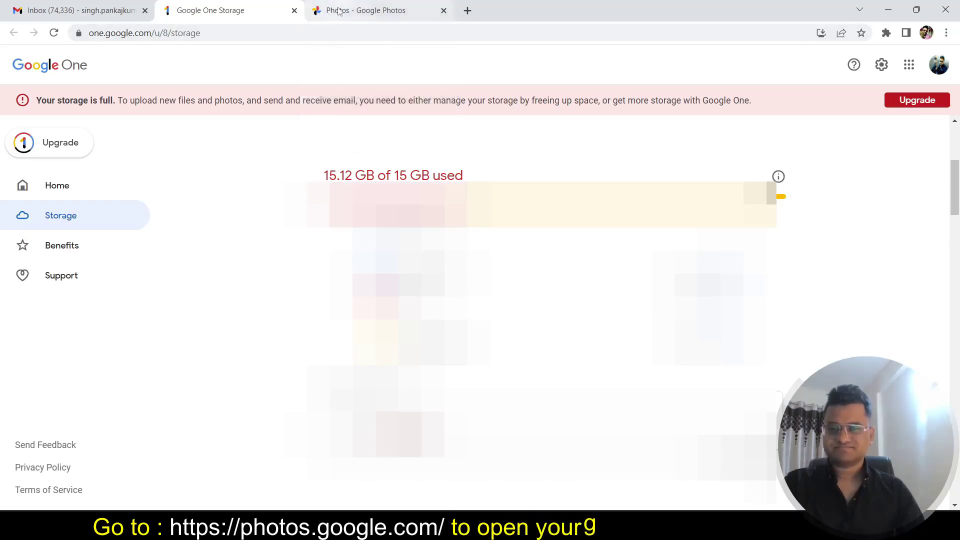
left_click(355, 10)
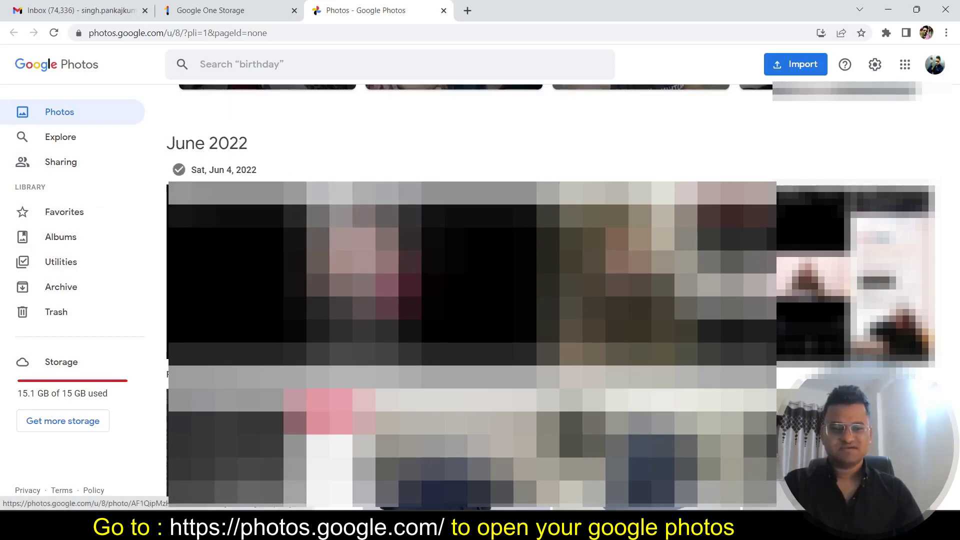
scroll(300, 200, "down", 5)
scroll(470, 298, "down", 10)
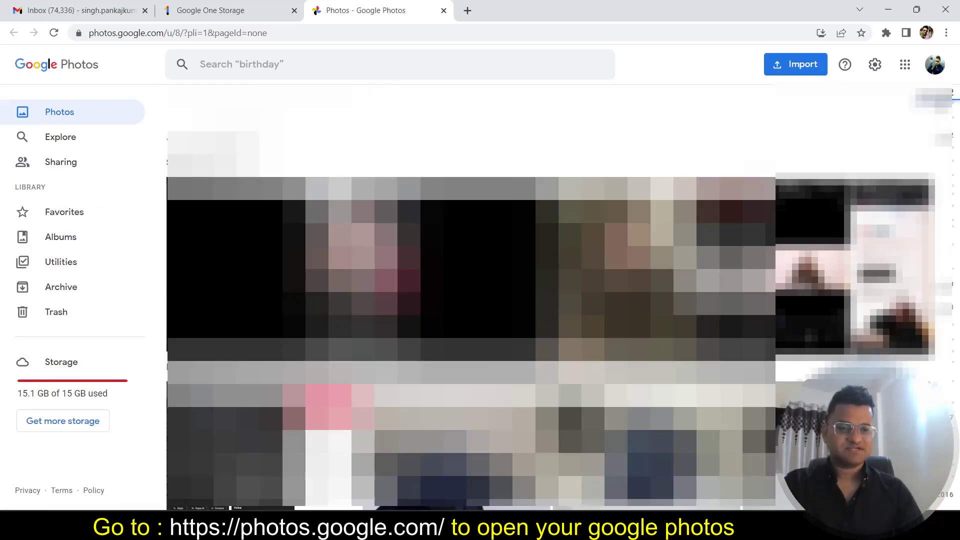
scroll(471, 297, "down", 10)
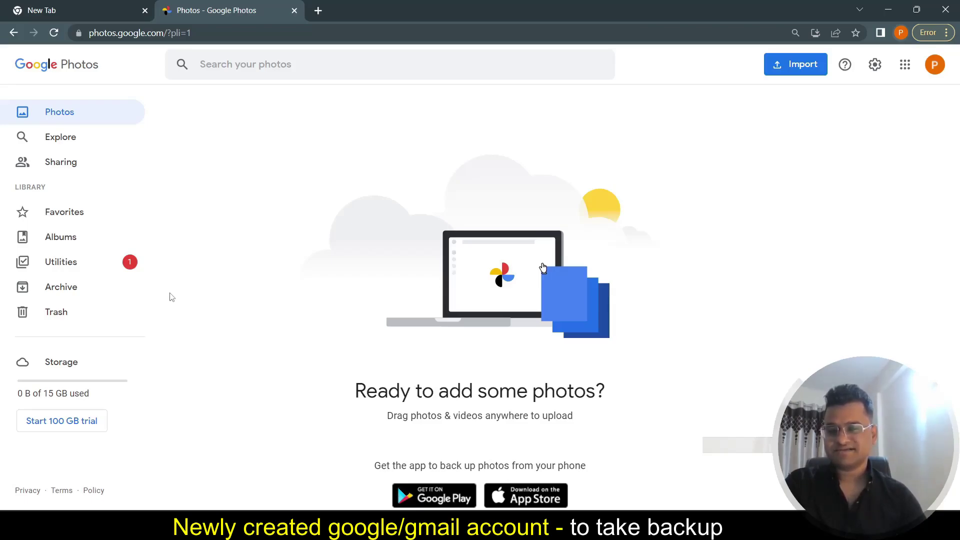
Step: Check the account menu to confirm the empty library belongs to the backup account's email
left_click(935, 65)
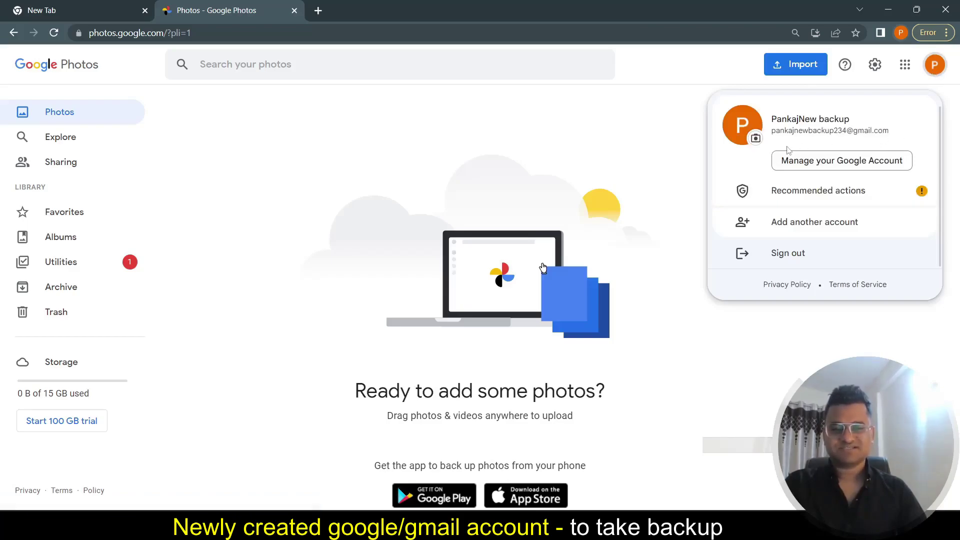
left_click_drag(790, 150, 778, 134)
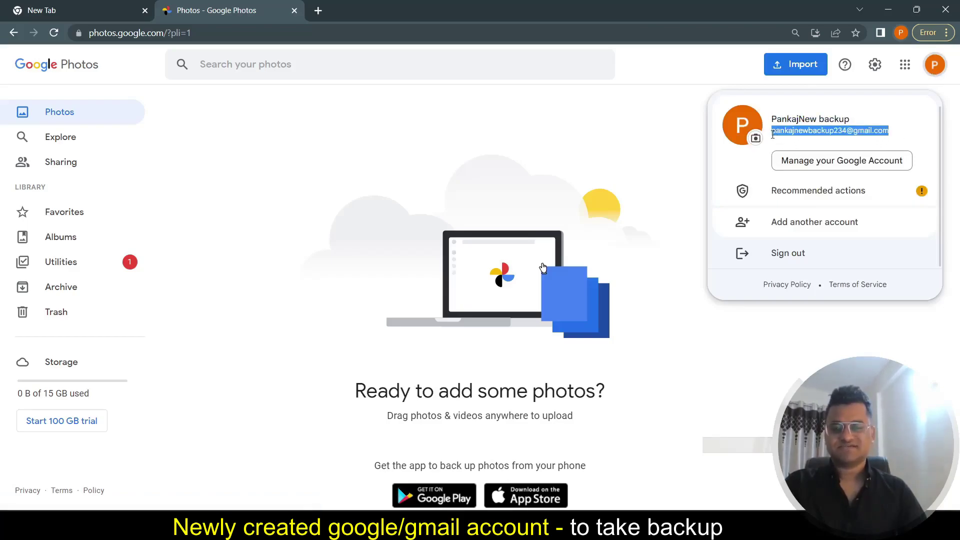
left_click(657, 122)
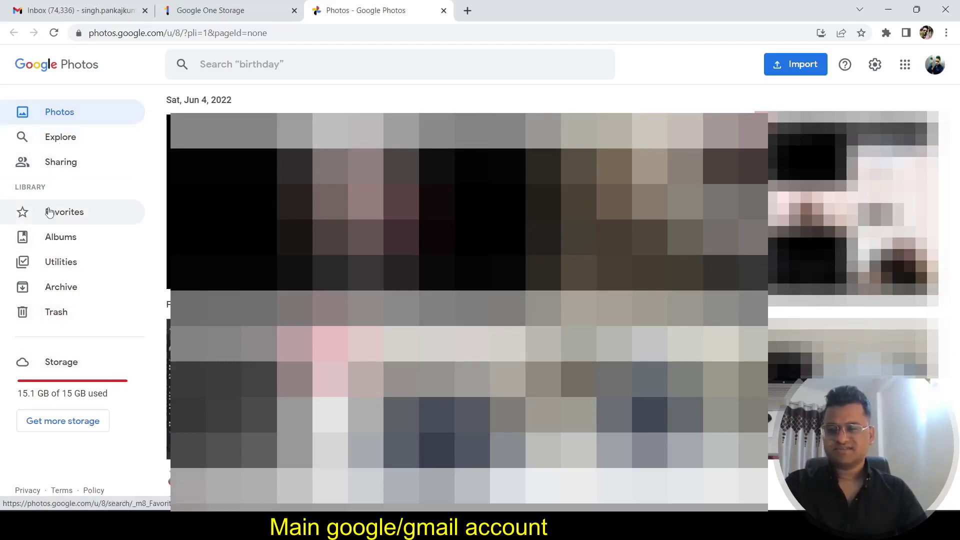
Step: Set up Partner Sharing to include all photos from a start date of Jan 18, 2016
left_click(61, 162)
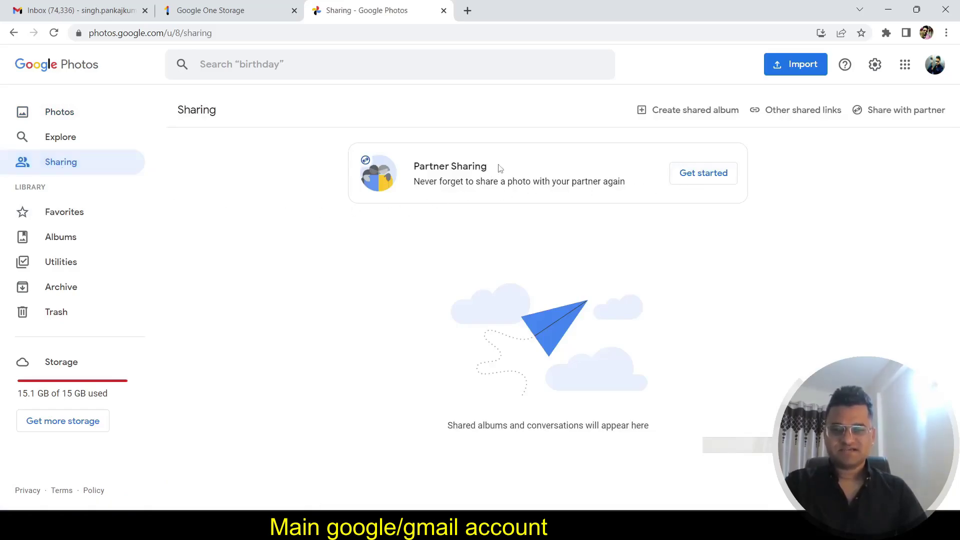
left_click(678, 172)
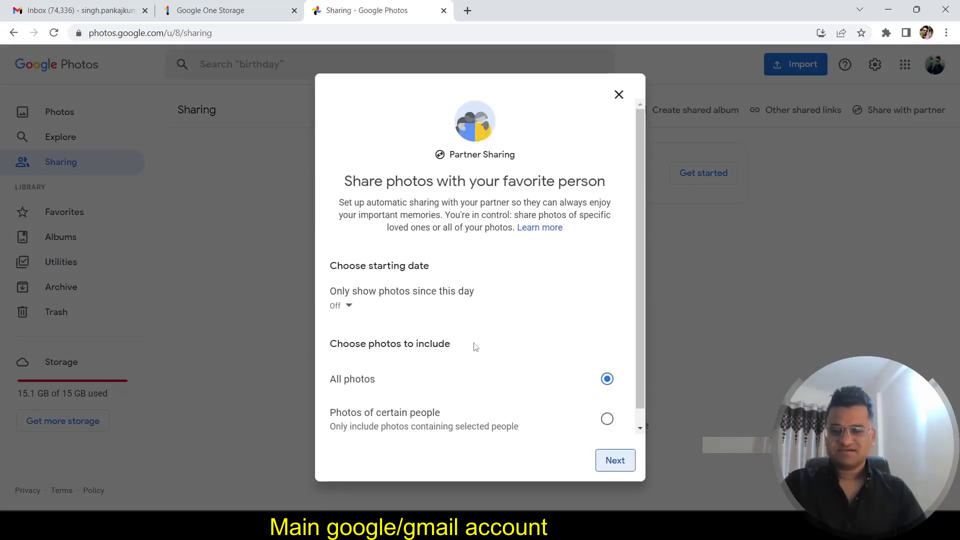
left_click(340, 306)
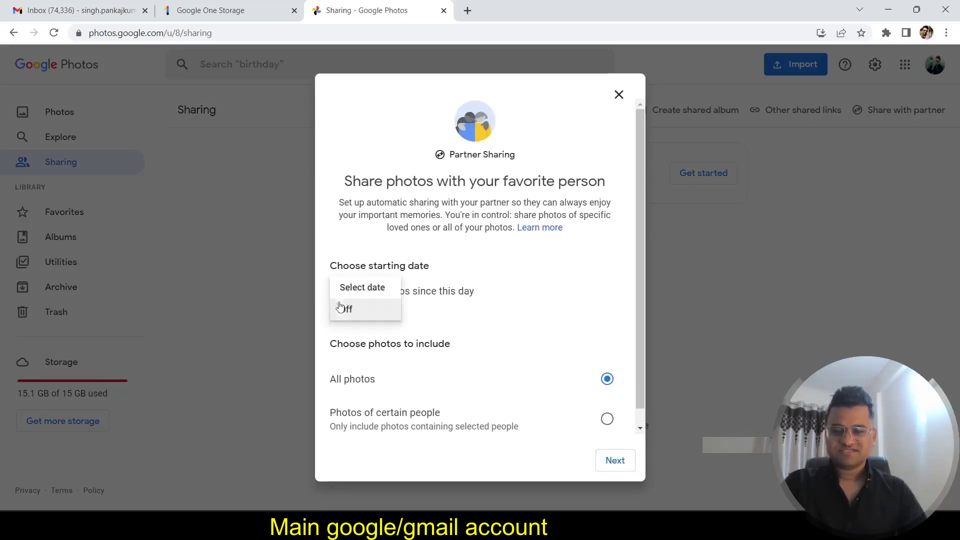
left_click(353, 290)
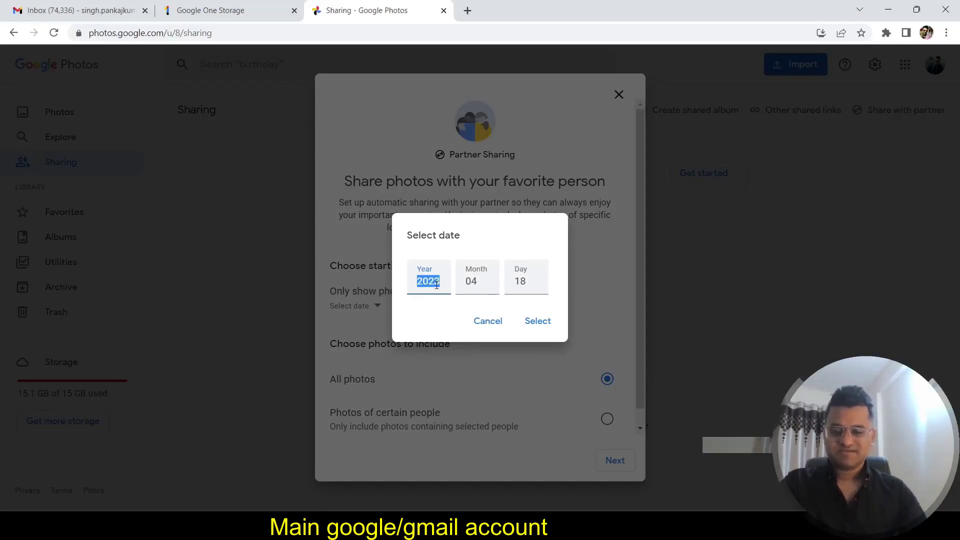
type("2016")
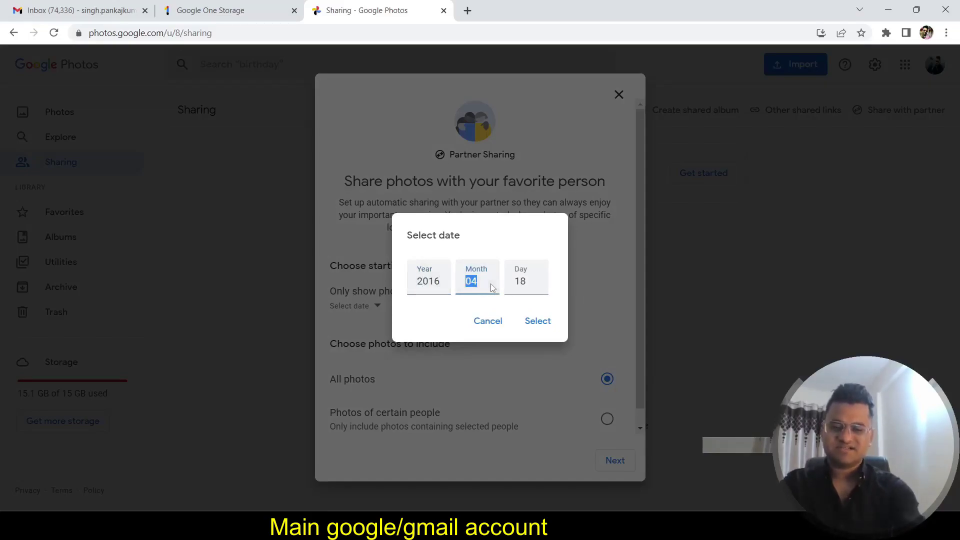
type("01")
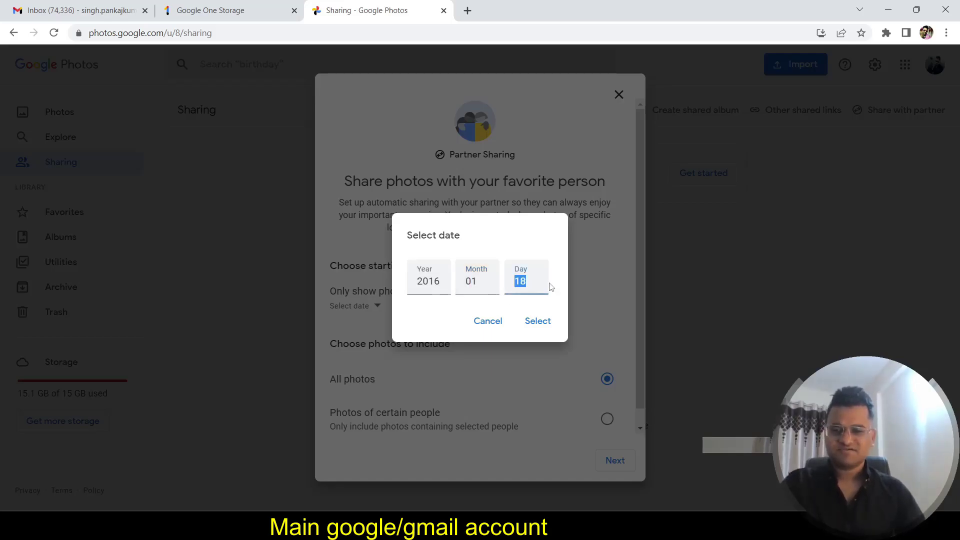
left_click(549, 286)
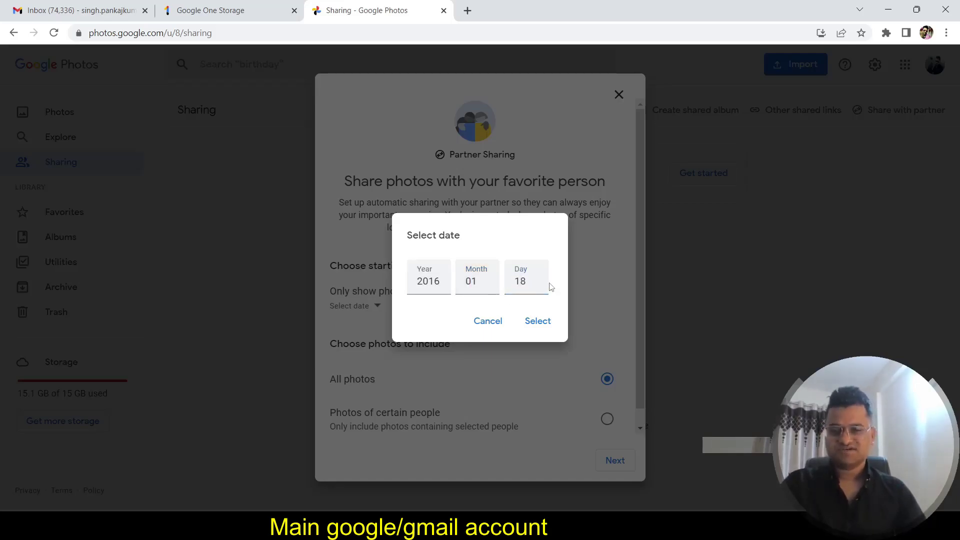
left_click(535, 322)
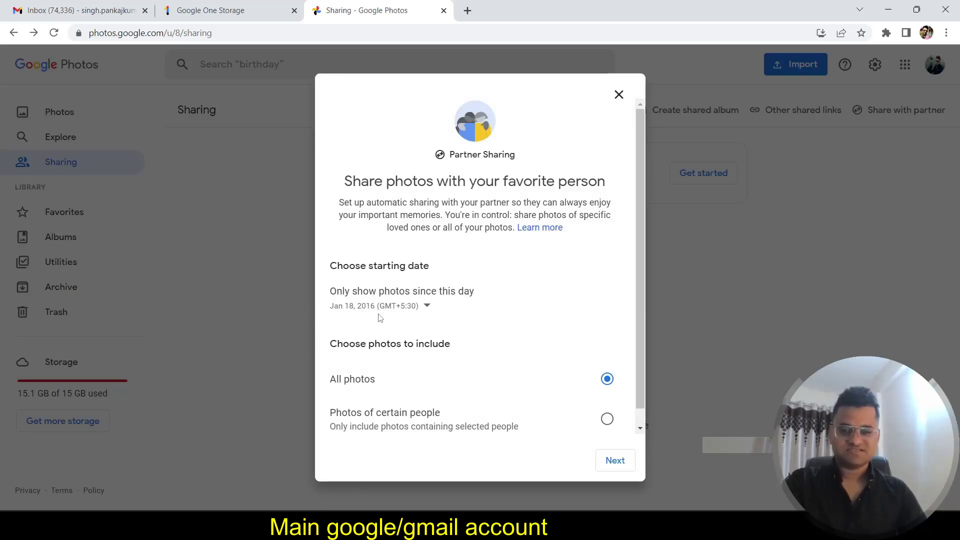
scroll(421, 354, "down", 1)
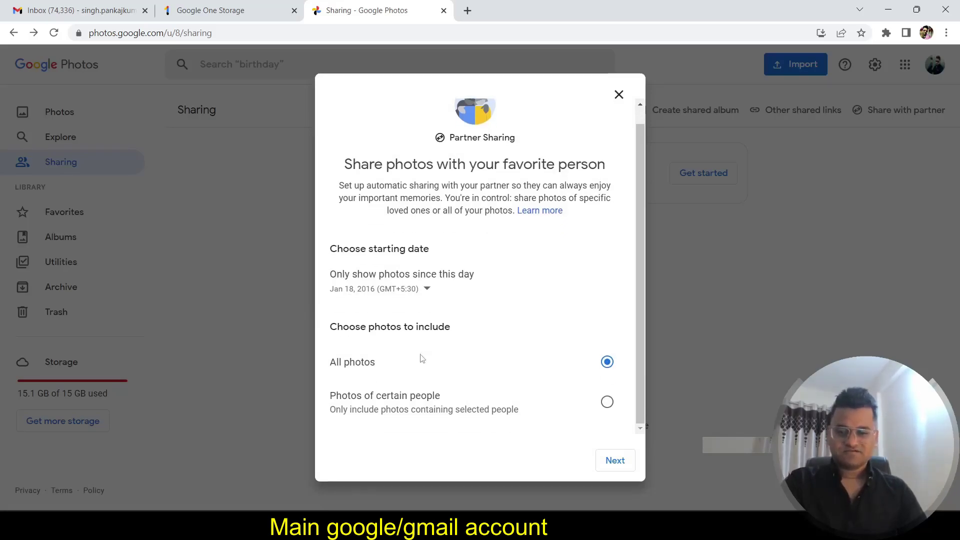
left_click(613, 463)
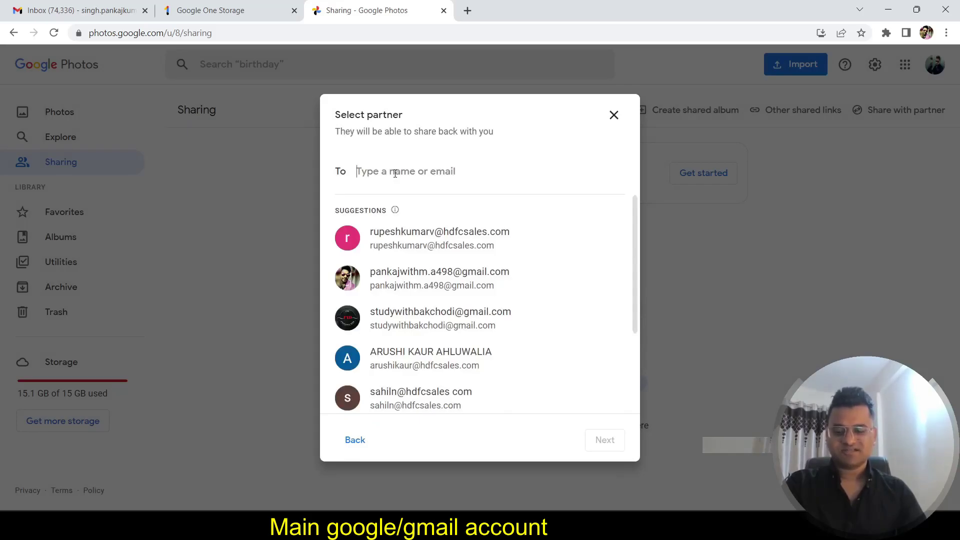
left_click(414, 246)
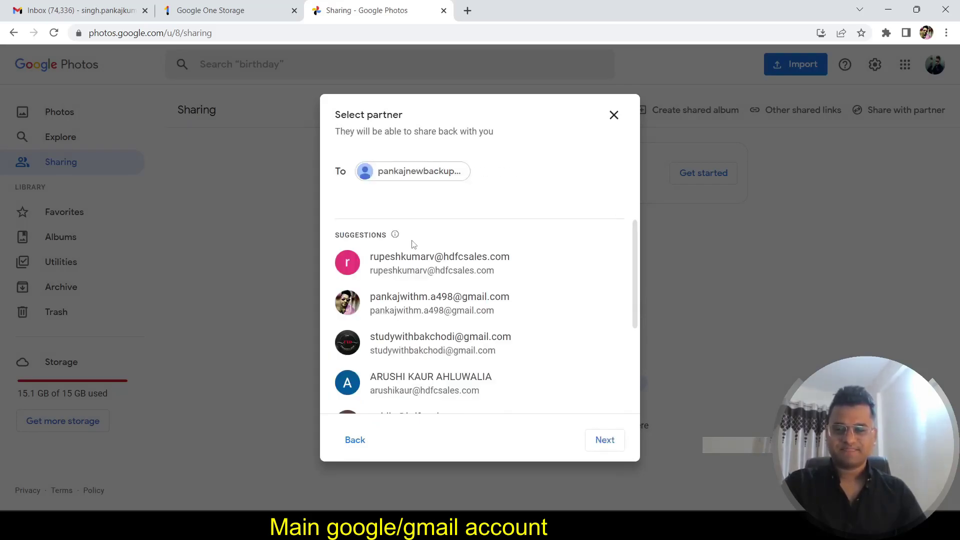
left_click(611, 443)
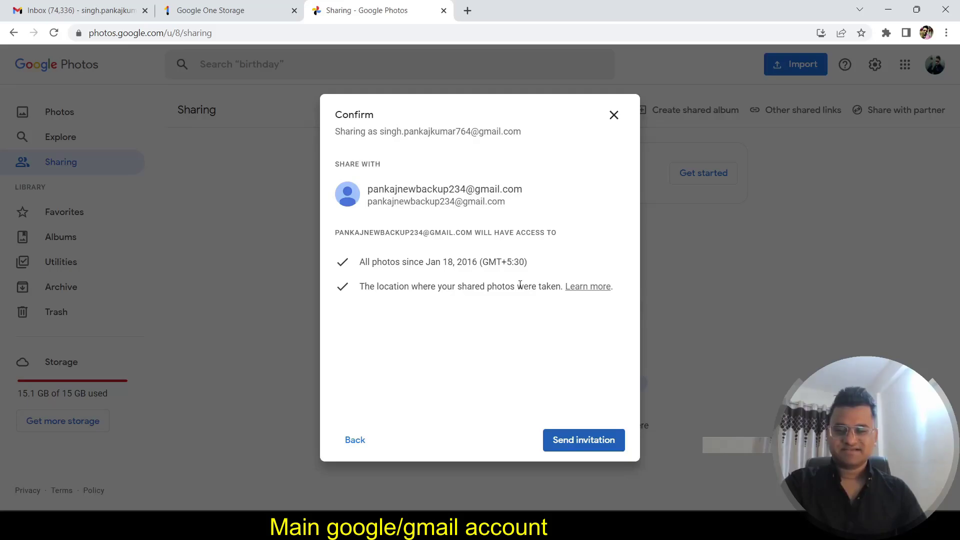
left_click(572, 444)
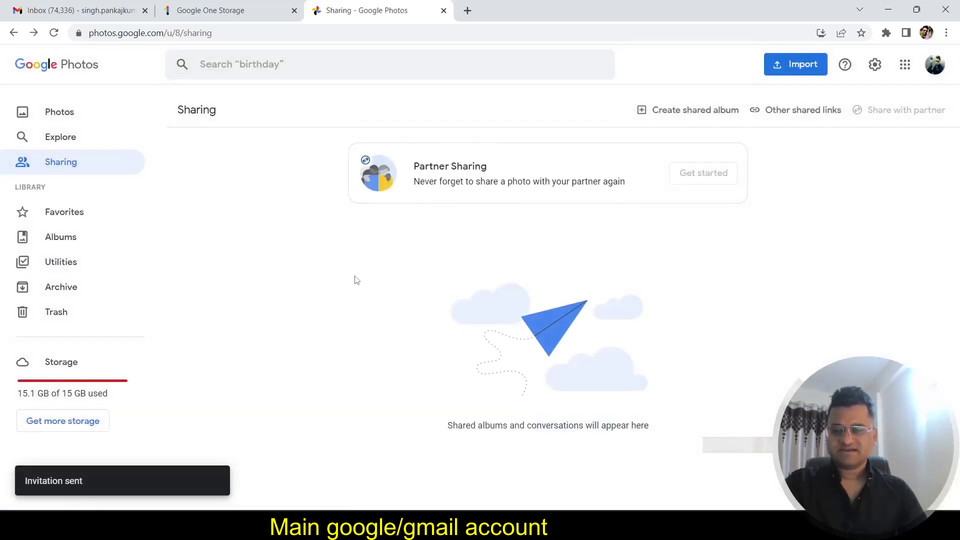
Step: Reload the backup account's Sharing page and open the main account's invite
left_click(67, 161)
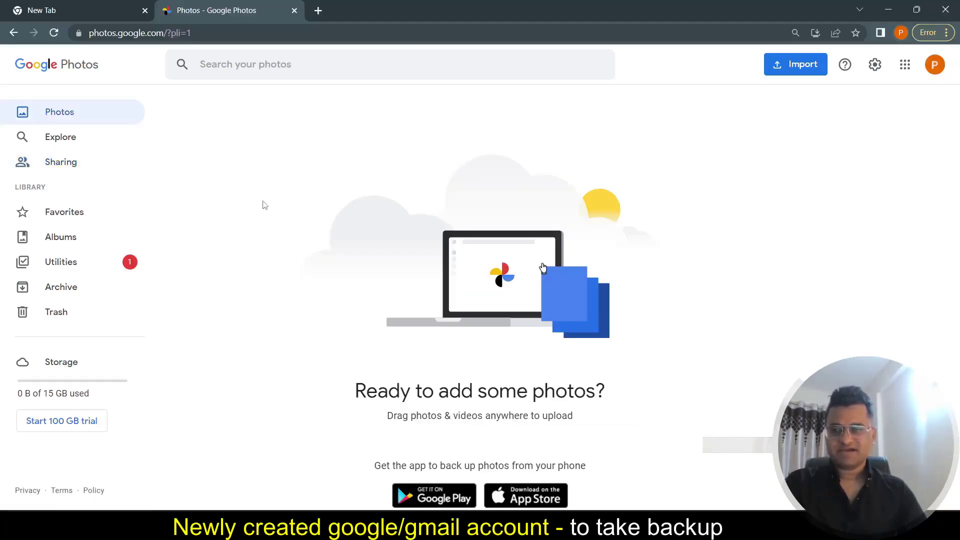
left_click(53, 37)
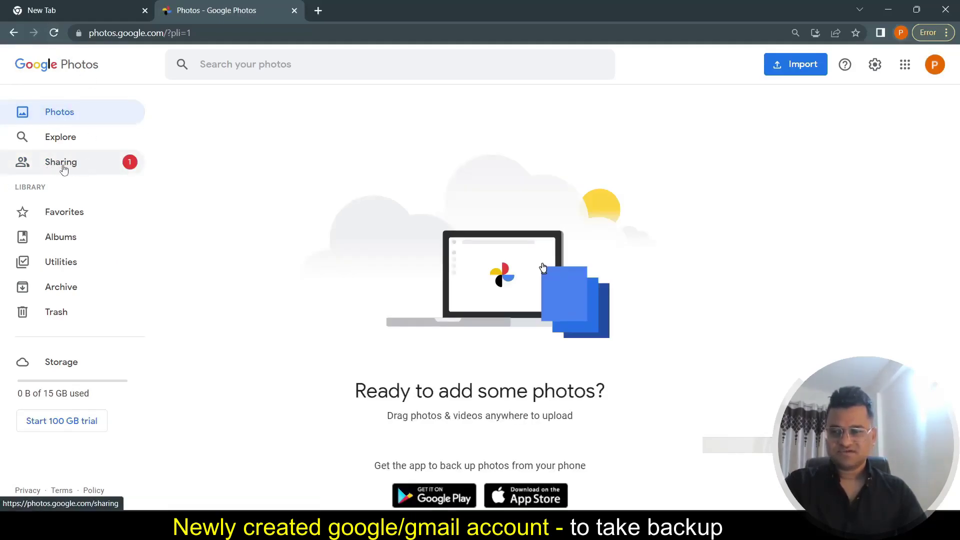
left_click(64, 168)
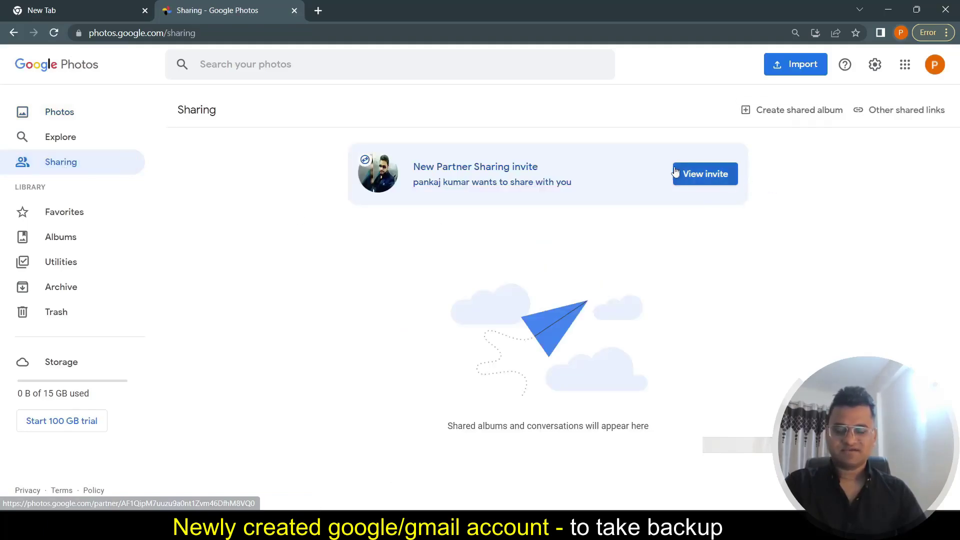
left_click(706, 174)
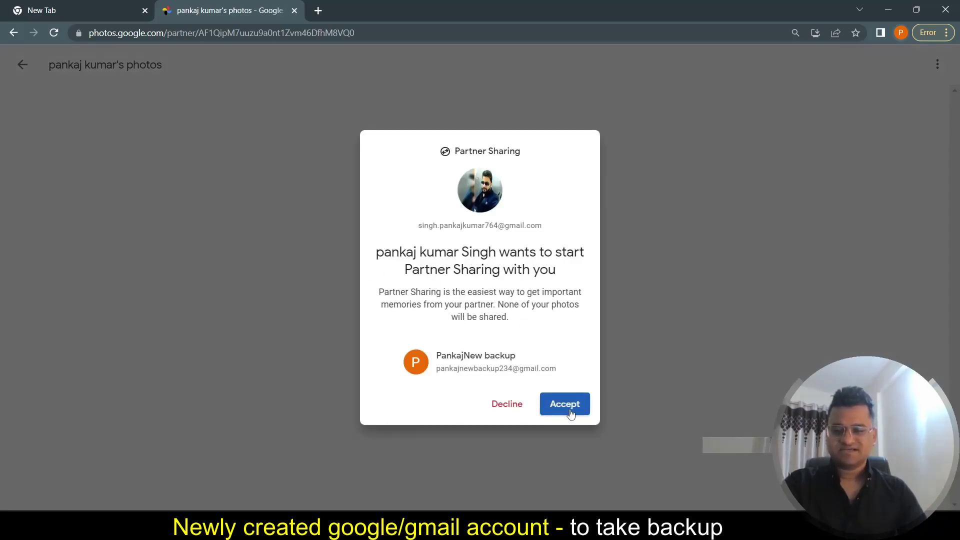
Step: Accept the partner invite, skipping Share back and dismissing the auto-save popup
left_click(566, 406)
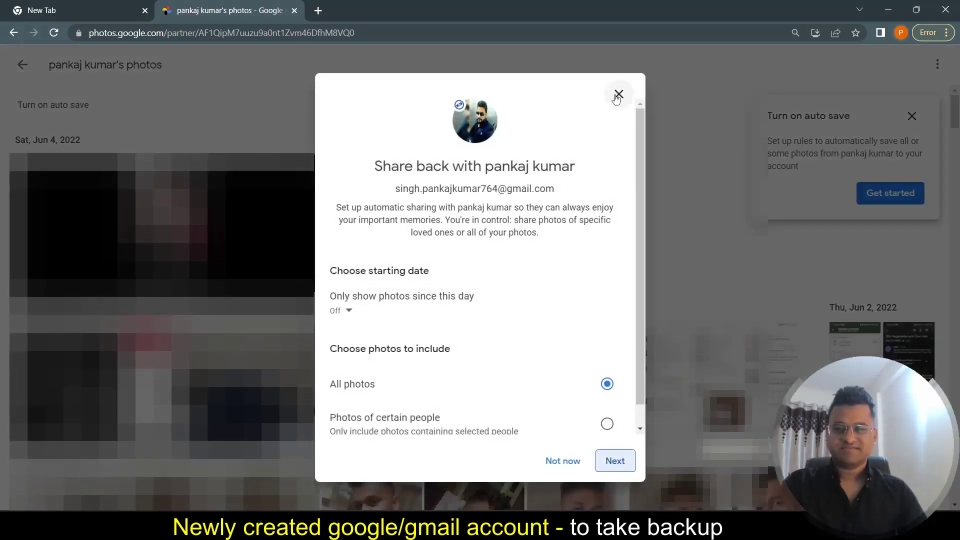
left_click(619, 94)
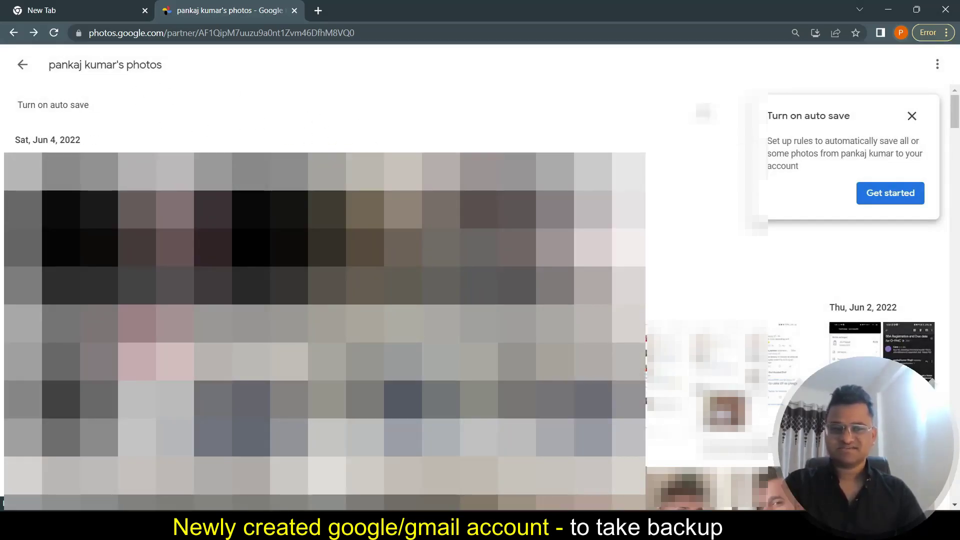
left_click(913, 119)
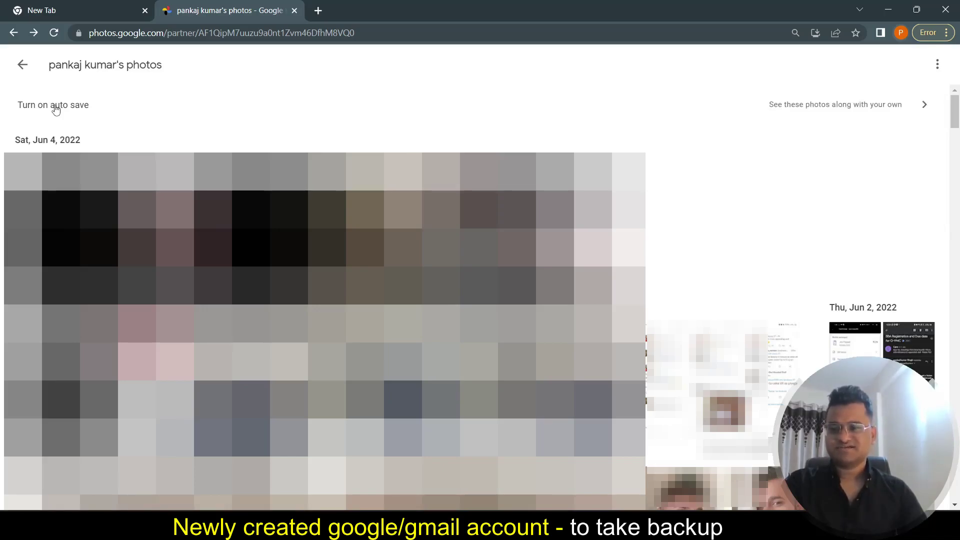
Step: Turn on auto save for all of the partner's photos and return to the Sharing overview
left_click(55, 106)
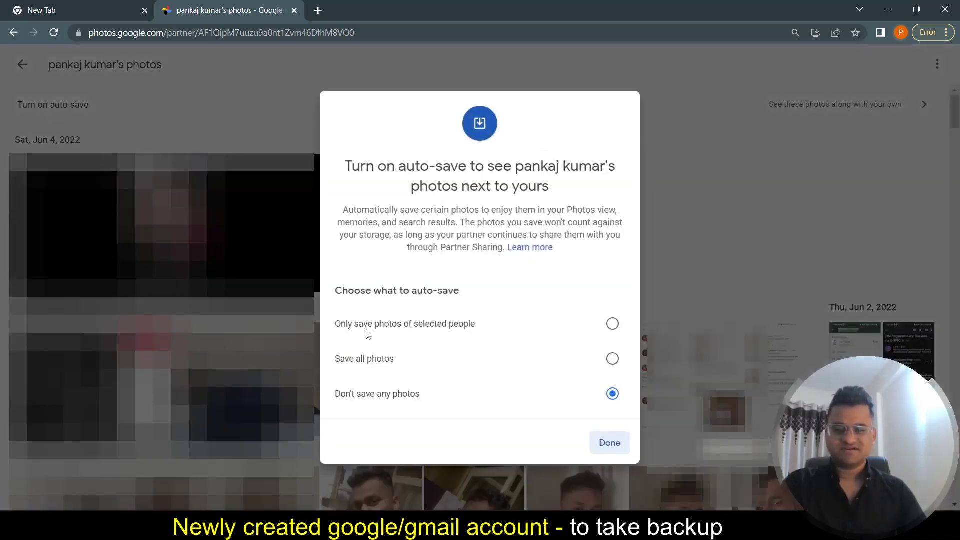
left_click(425, 361)
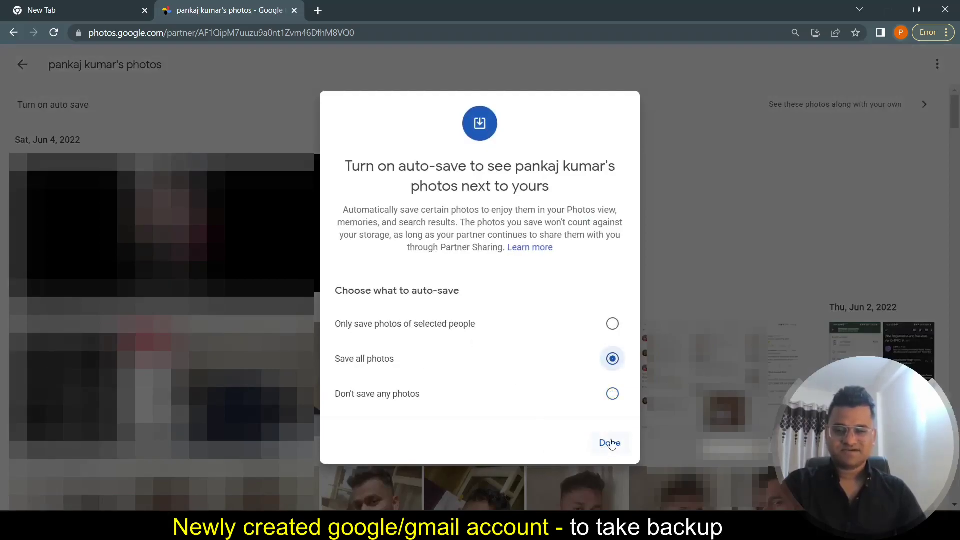
left_click(610, 443)
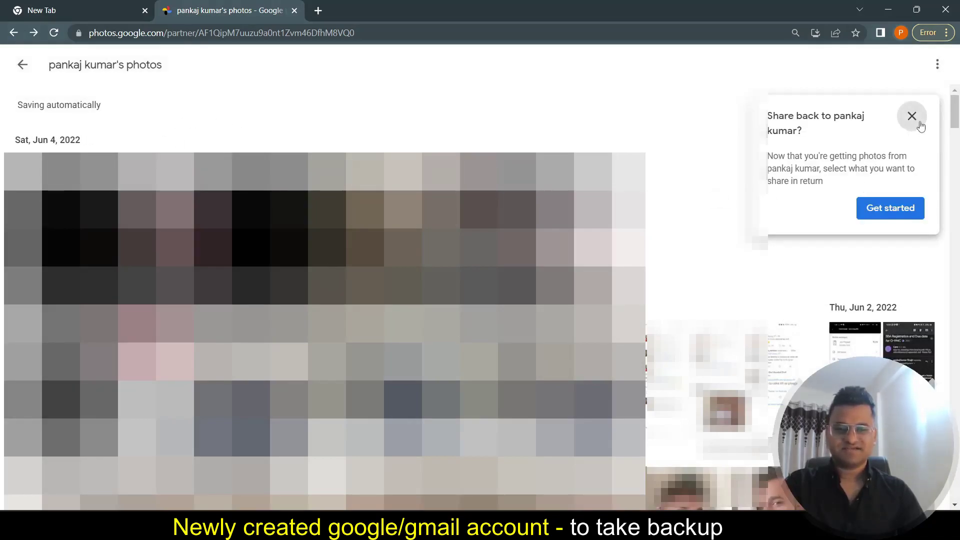
left_click(915, 119)
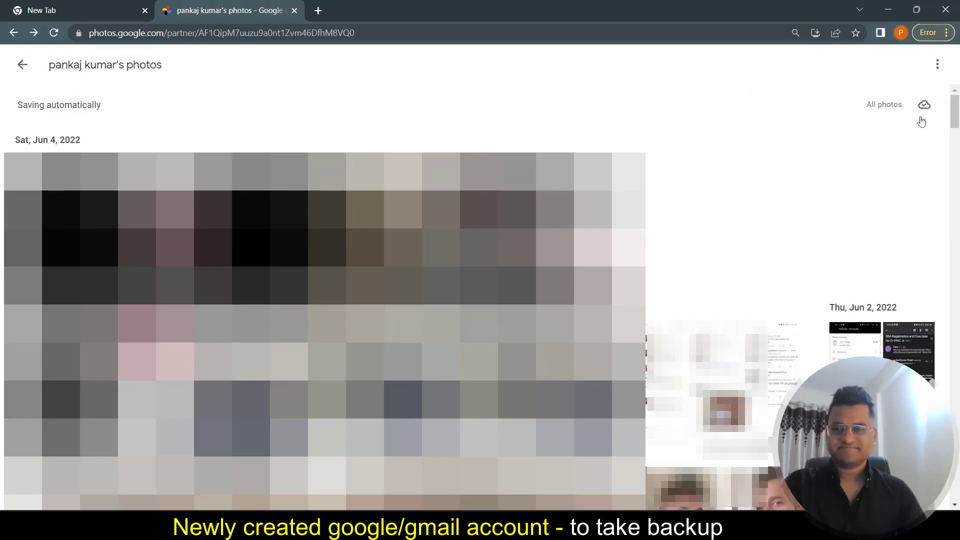
left_click(22, 64)
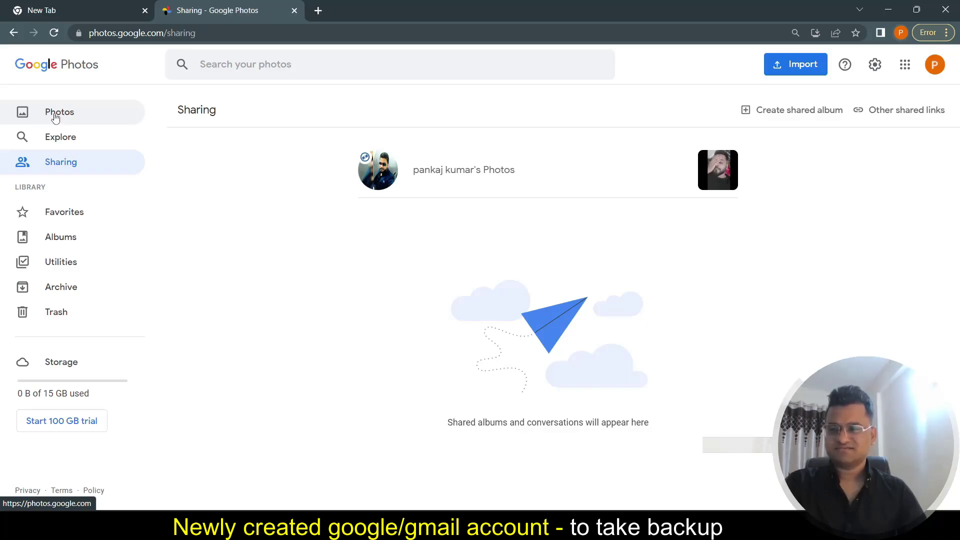
Step: Open Photos from the sidebar and reload the library page
left_click(55, 117)
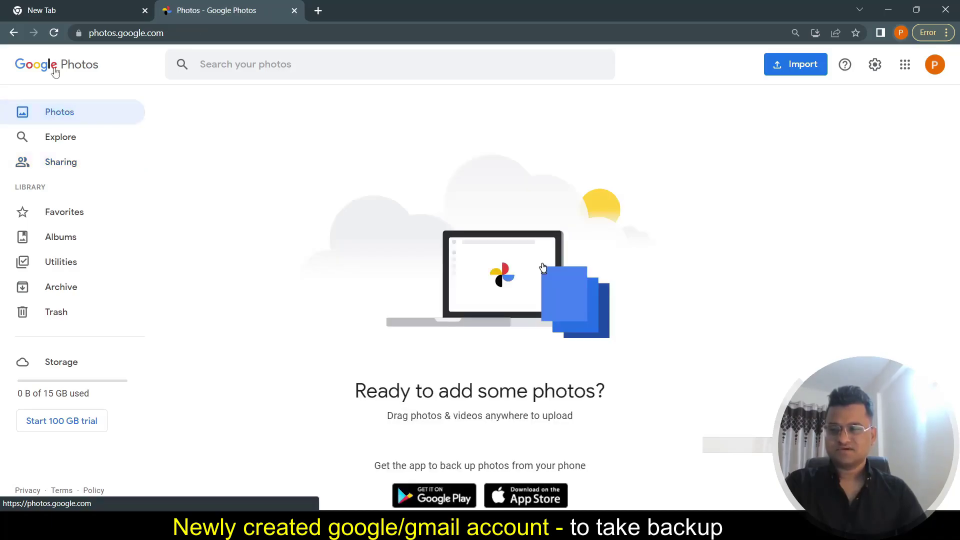
left_click(54, 33)
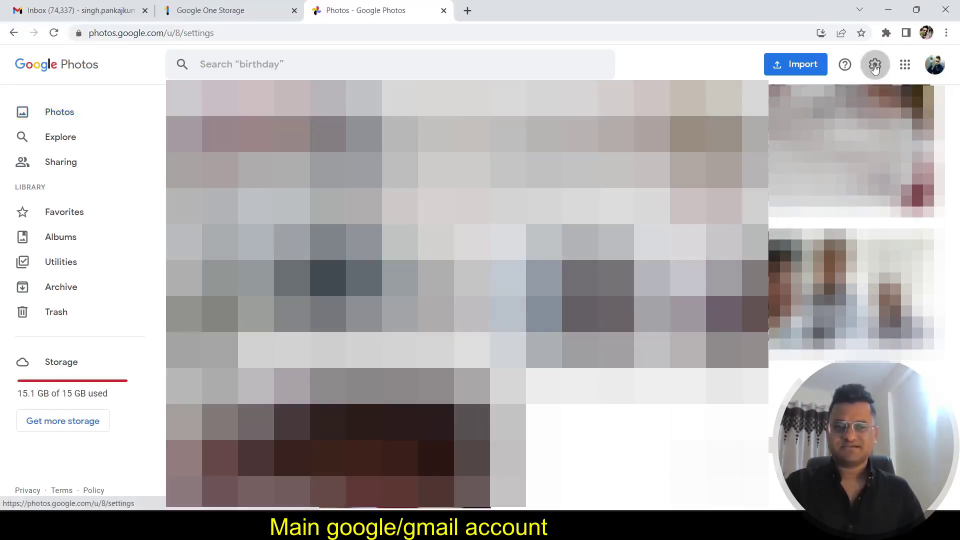
scroll(419, 368, "down", 3)
scroll(420, 370, "down", 1)
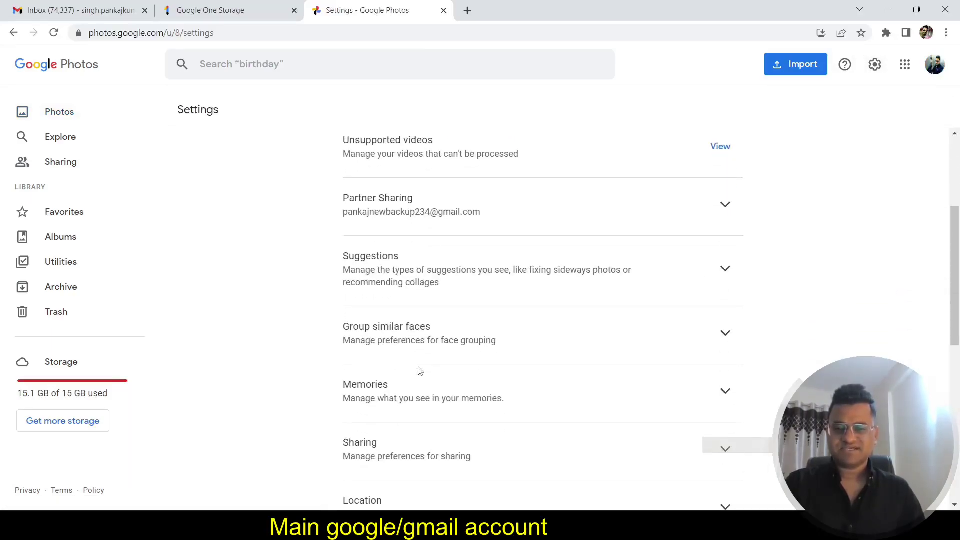
scroll(420, 371, "down", 2)
scroll(420, 371, "up", 1)
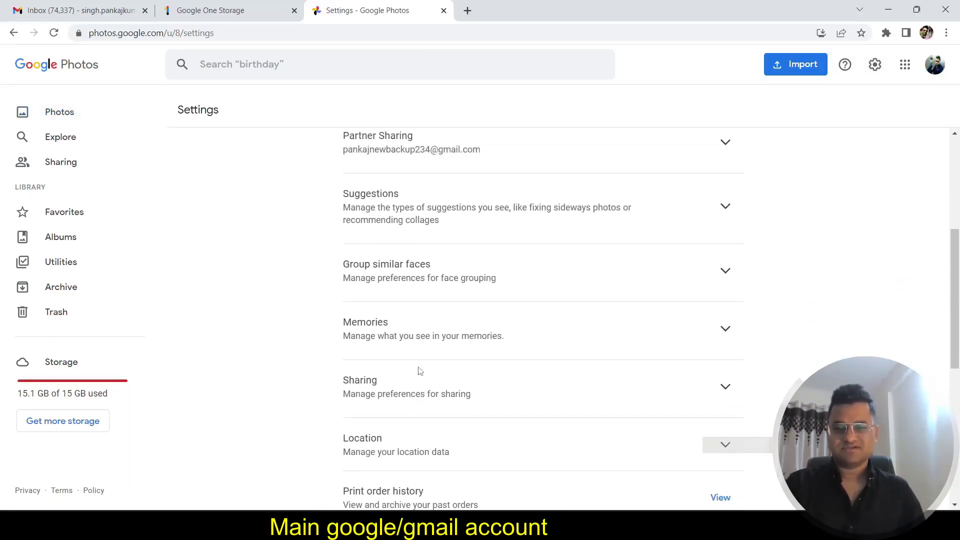
scroll(420, 371, "up", 1)
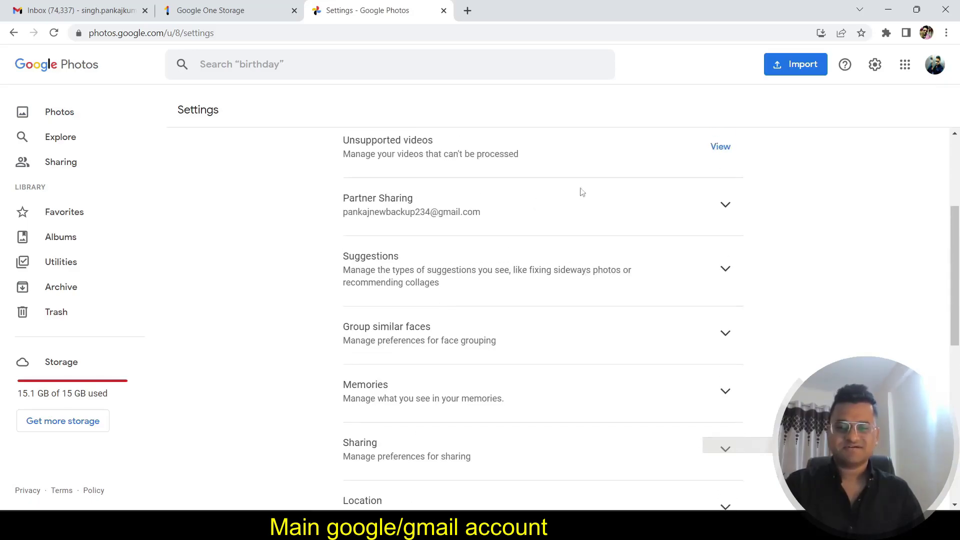
left_click(725, 204)
scroll(575, 318, "down", 1)
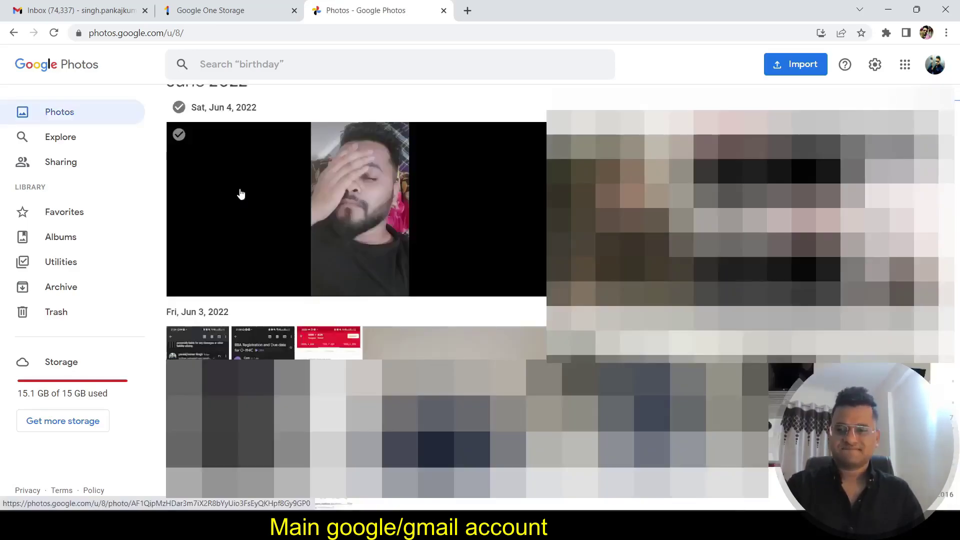
scroll(253, 235, "up", 2)
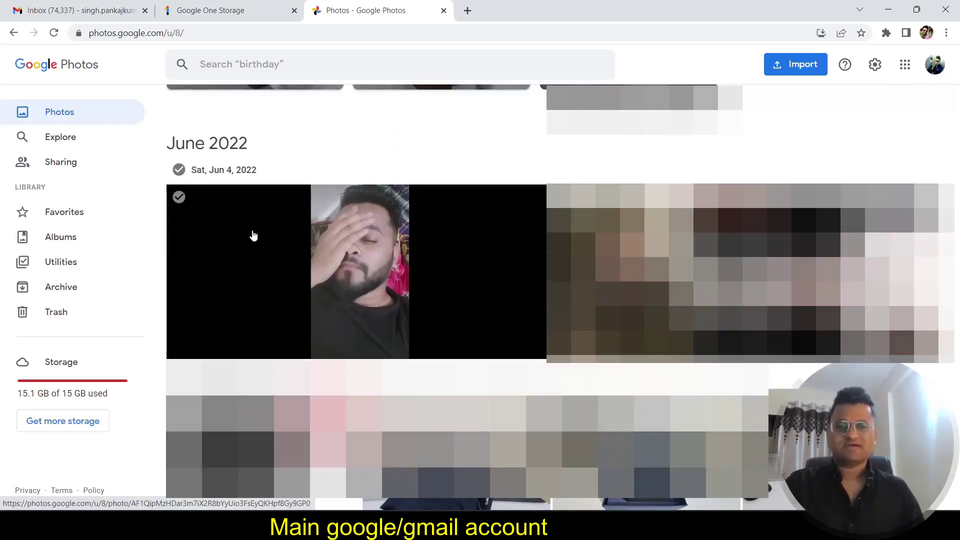
Step: Shift-select every photo in the main library and move them all to trash
left_click(179, 198)
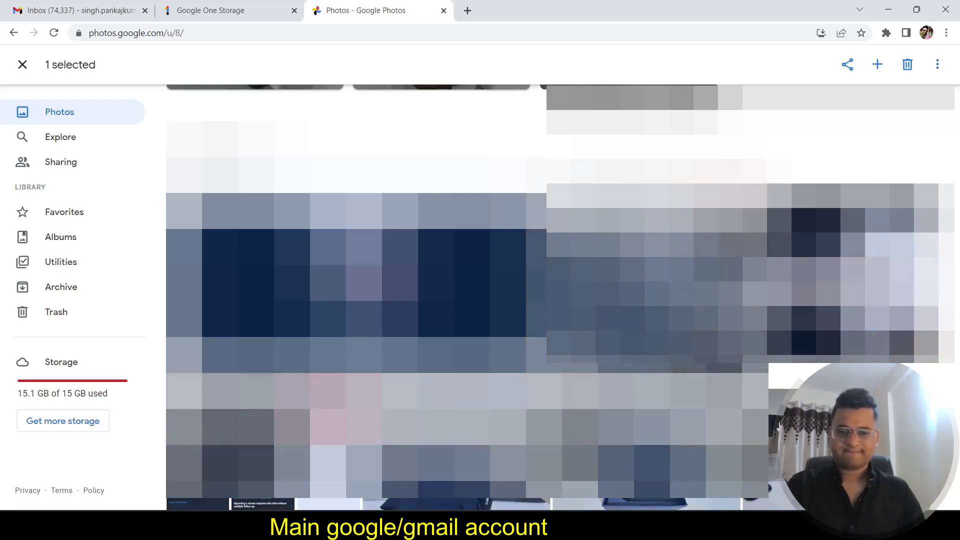
left_click(558, 195, "shift")
scroll(561, 297, "down", 5)
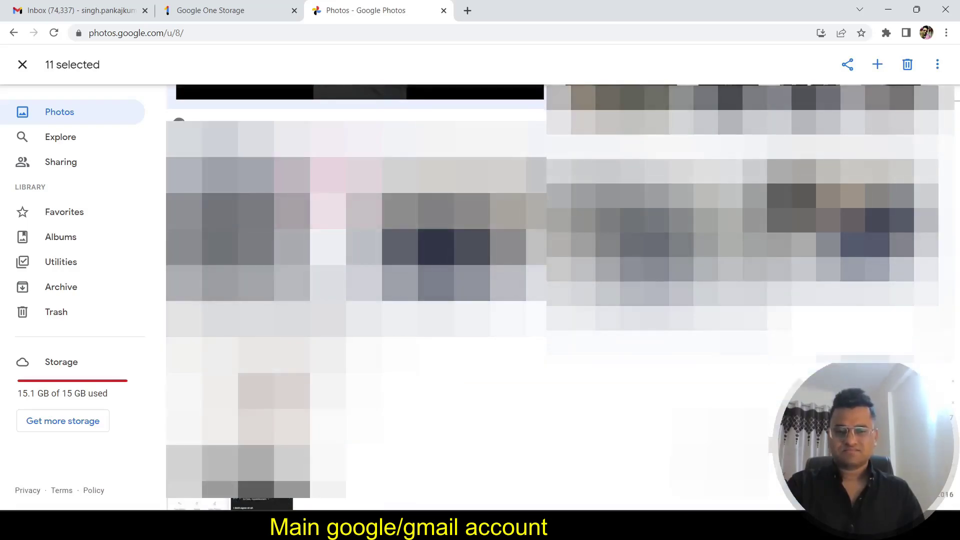
scroll(560, 297, "down", 5)
scroll(560, 297, "down", 5)
scroll(560, 297, "down", 5)
scroll(560, 297, "down", 5)
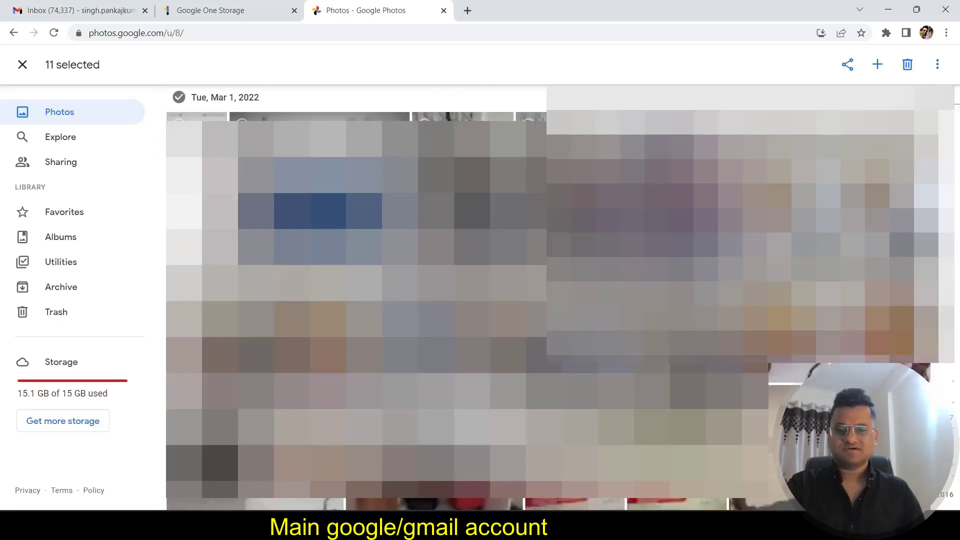
scroll(560, 297, "down", 5)
scroll(561, 297, "down", 5)
scroll(560, 297, "down", 5)
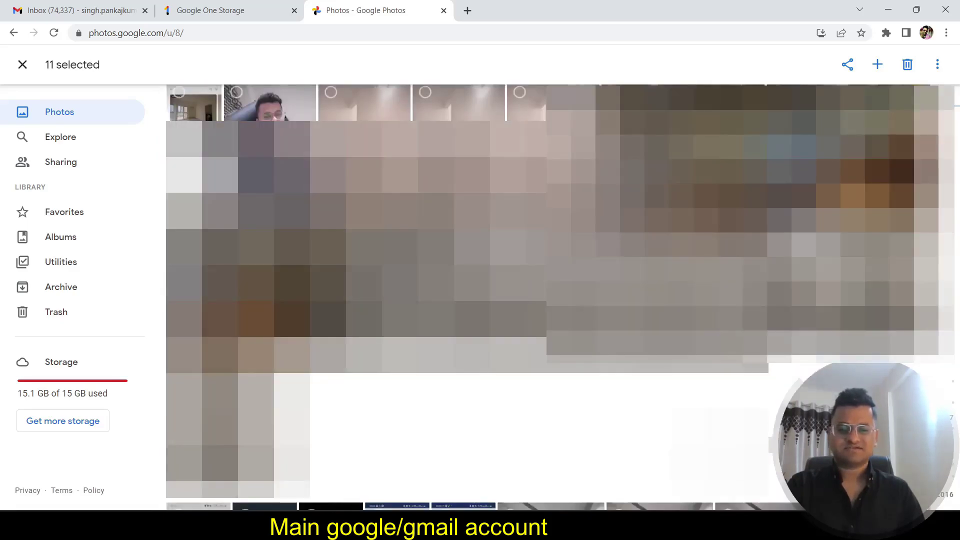
left_click(560, 298, "shift")
scroll(561, 297, "down", 3)
scroll(561, 297, "down", 5)
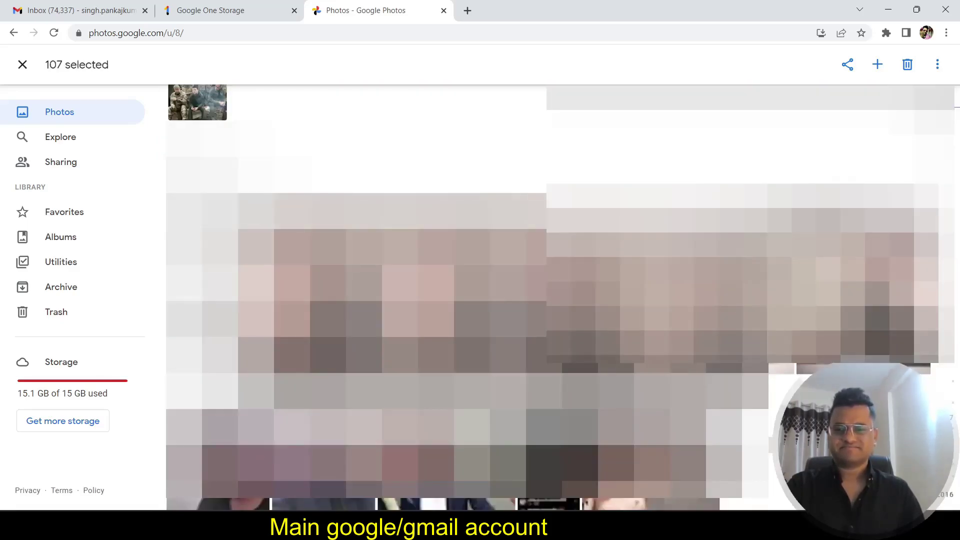
left_click(560, 297, "shift")
left_click(908, 64)
left_click(875, 165)
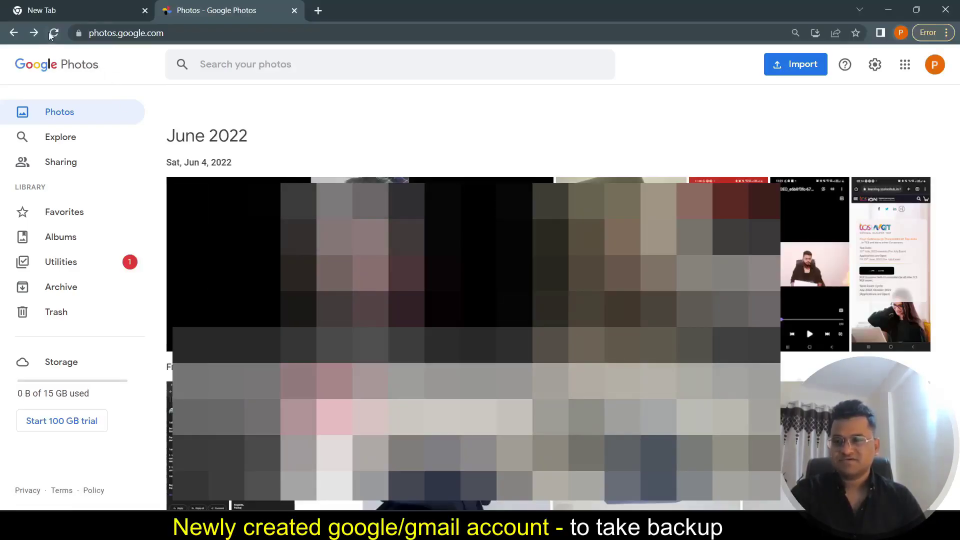
Step: Reload the emptied Photos library, then start Clean up space from Gmail's storage-full banner
left_click(54, 33)
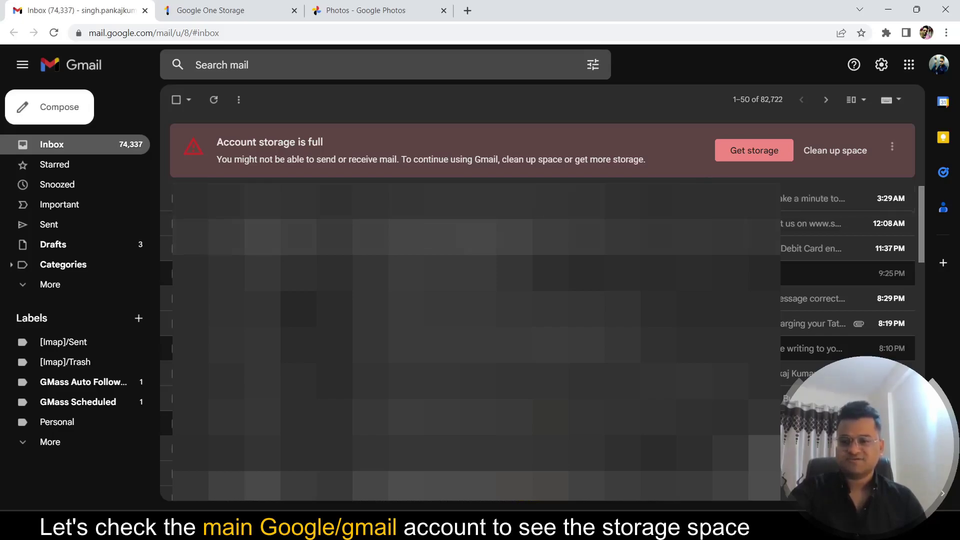
left_click(822, 155)
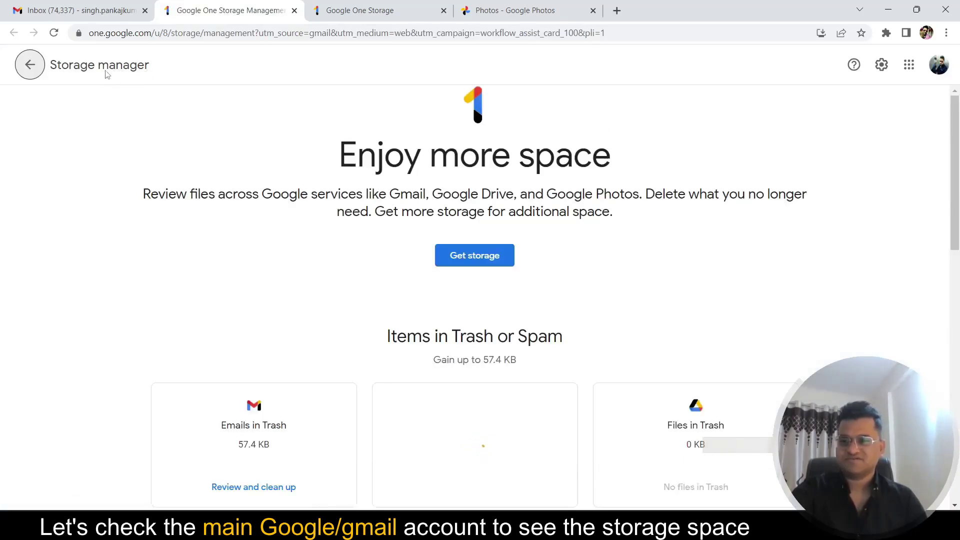
Step: Check the Google One storage summary: 4.48 GB of 15 GB used, Google Photos at 0 GB
left_click(35, 69)
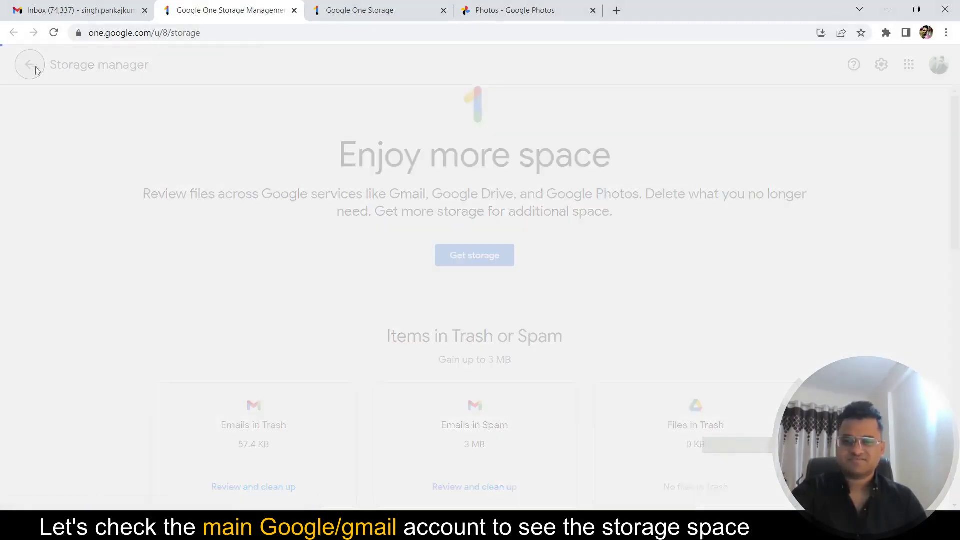
scroll(212, 191, "down", 5)
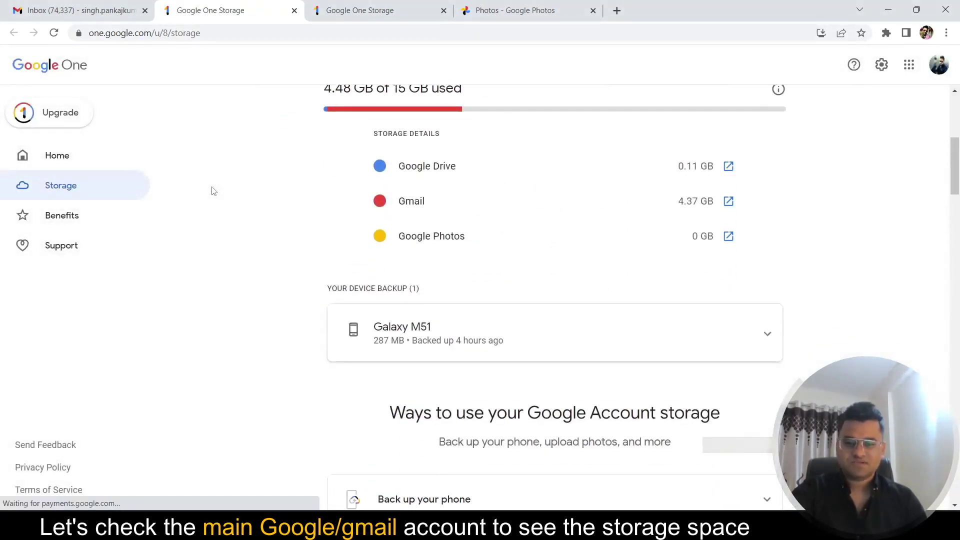
scroll(213, 191, "up", 3)
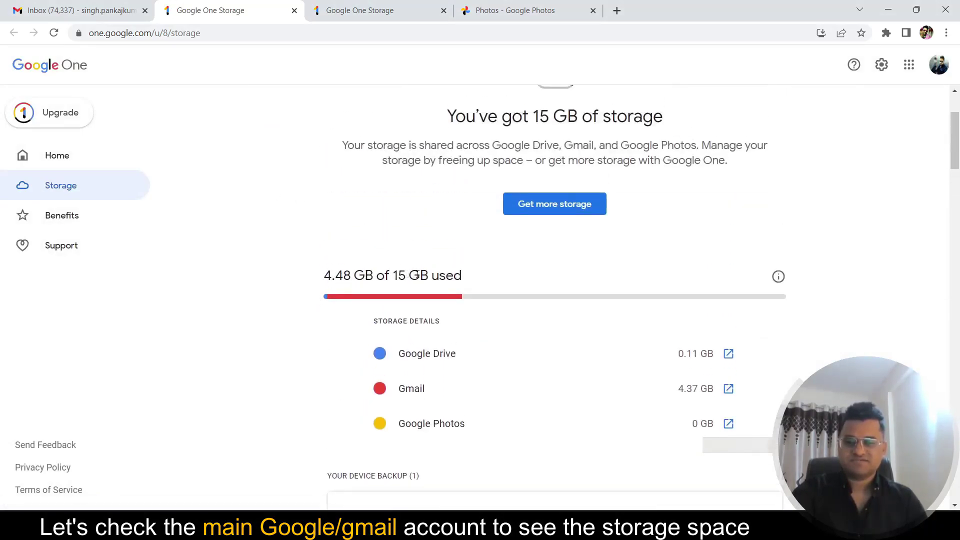
scroll(467, 277, "down", 4)
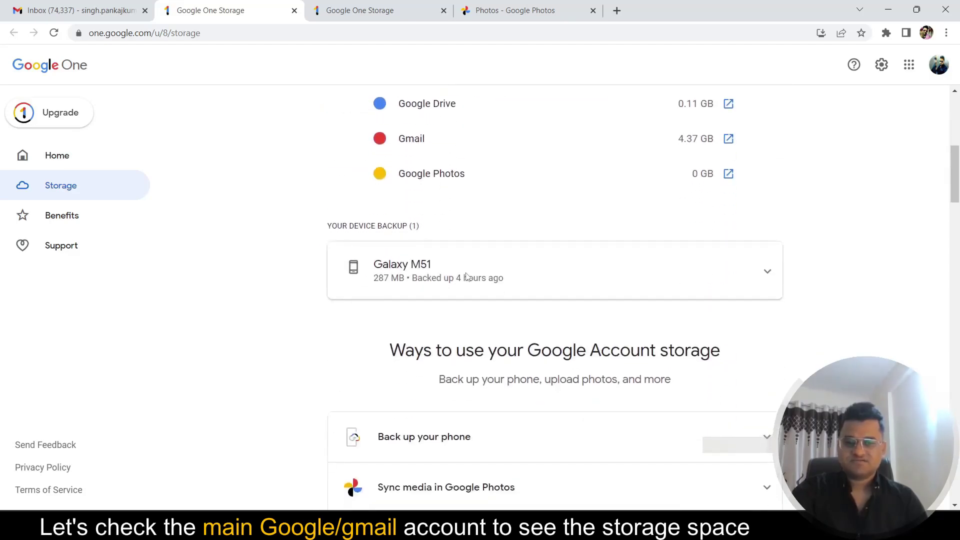
scroll(468, 277, "up", 1)
scroll(468, 278, "up", 1)
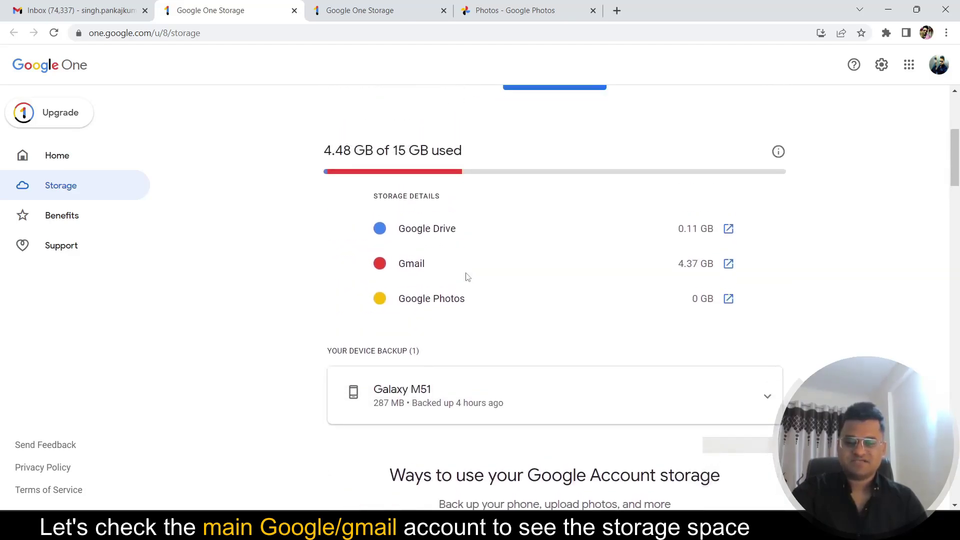
scroll(452, 299, "down", 1)
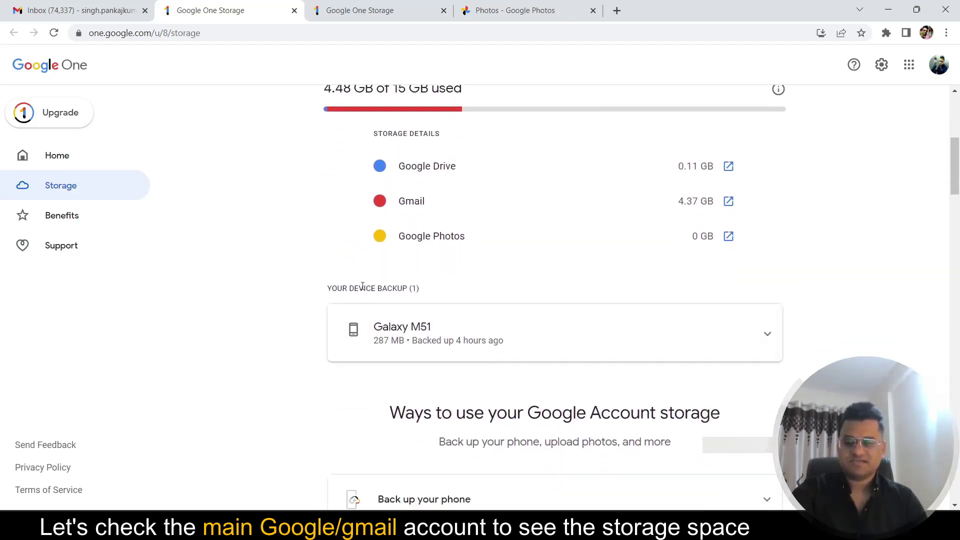